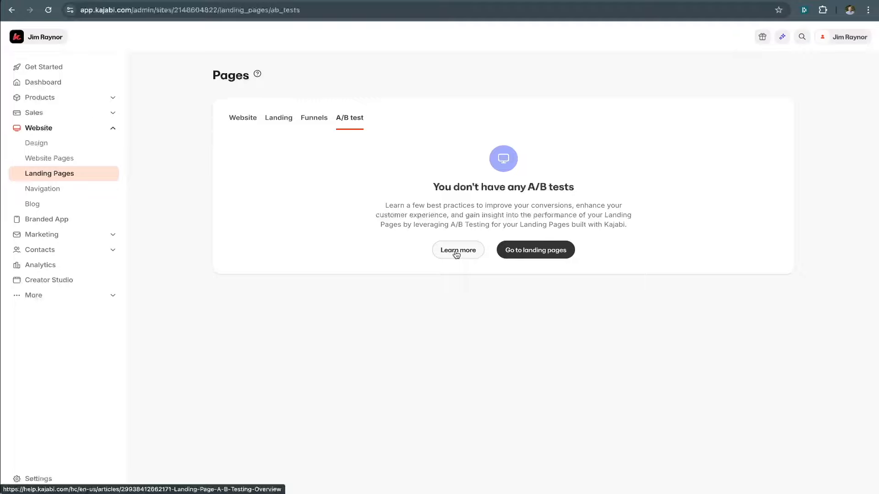
# Open the page analytics of the Freebie Page landing page.
pyautogui.click(279, 121)
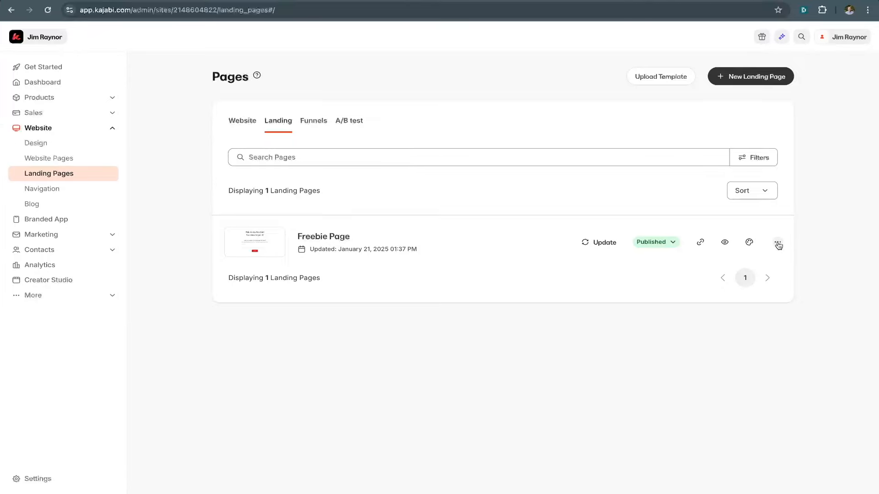
pyautogui.click(778, 245)
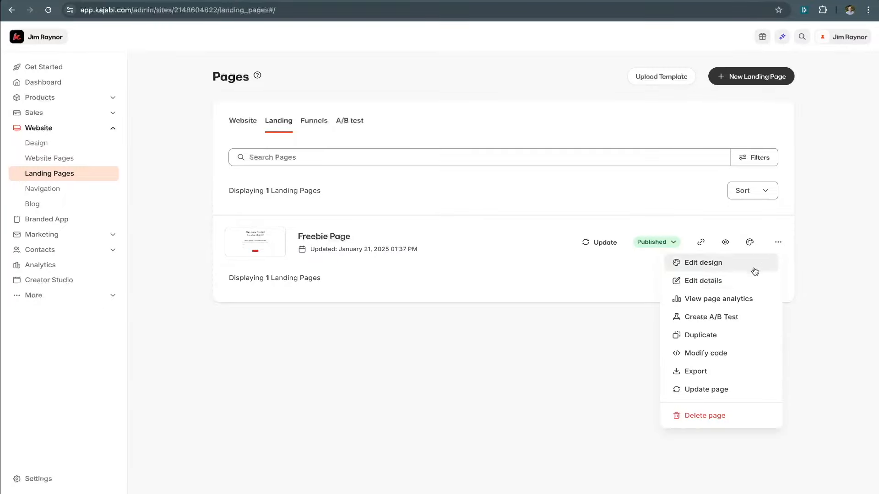
pyautogui.click(744, 298)
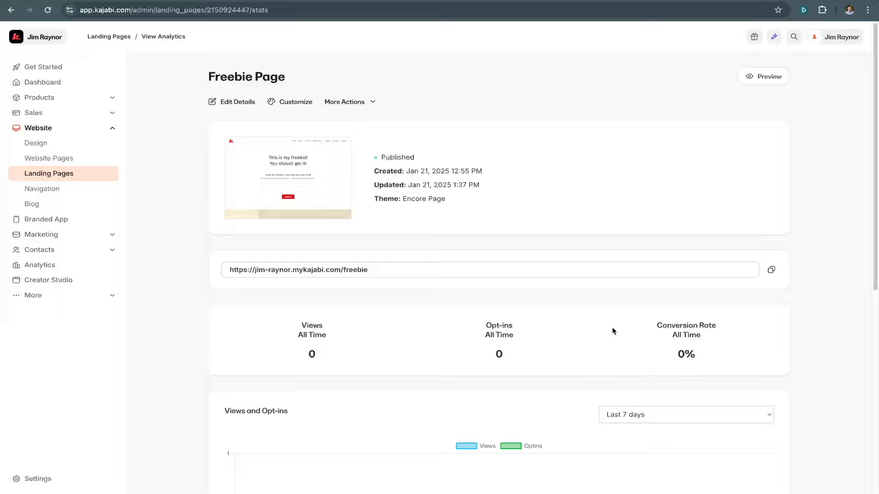
# Examine the Freebie Page's all-time views, opt-ins and conversion rate along with the charts for both.
pyautogui.scroll(-4, 588, 330)
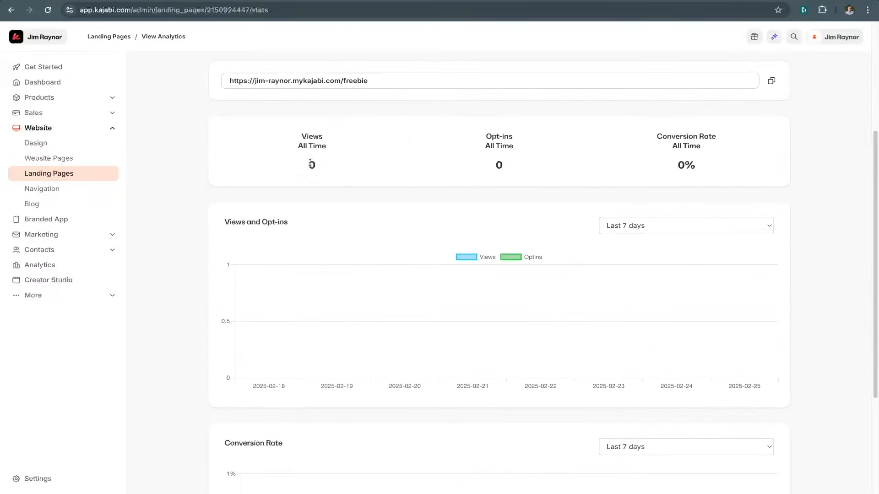
pyautogui.scroll(-4, 745, 327)
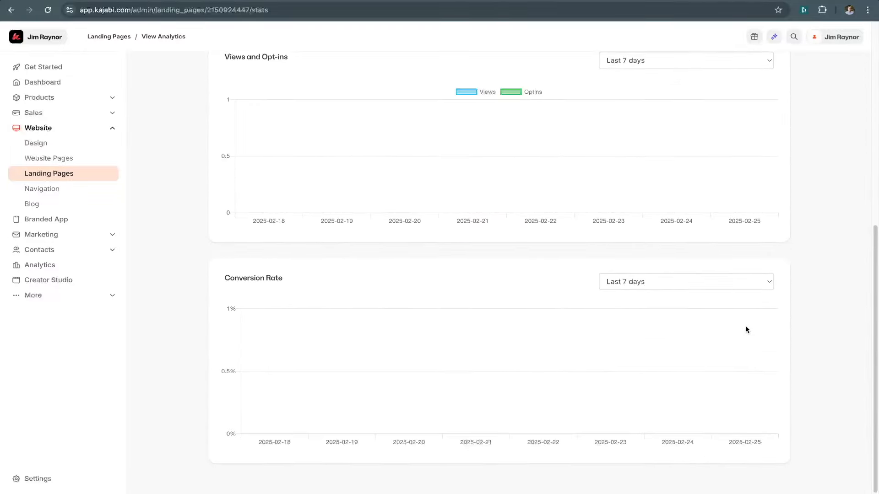
pyautogui.scroll(8, 746, 326)
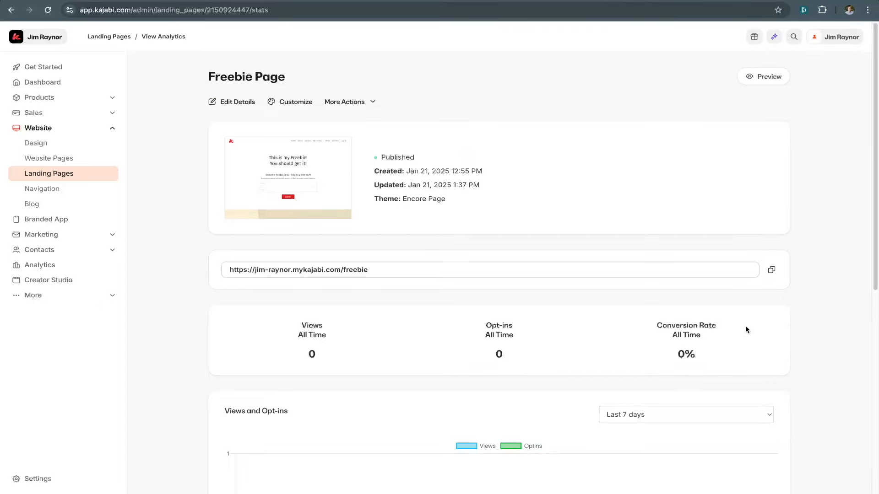
pyautogui.moveTo(303, 164)
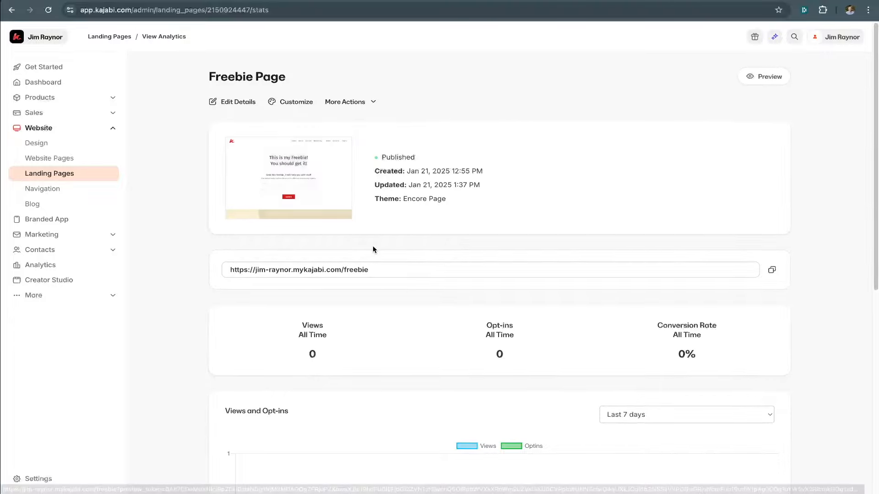
pyautogui.scroll(-5, 372, 246)
pyautogui.scroll(-2, 373, 251)
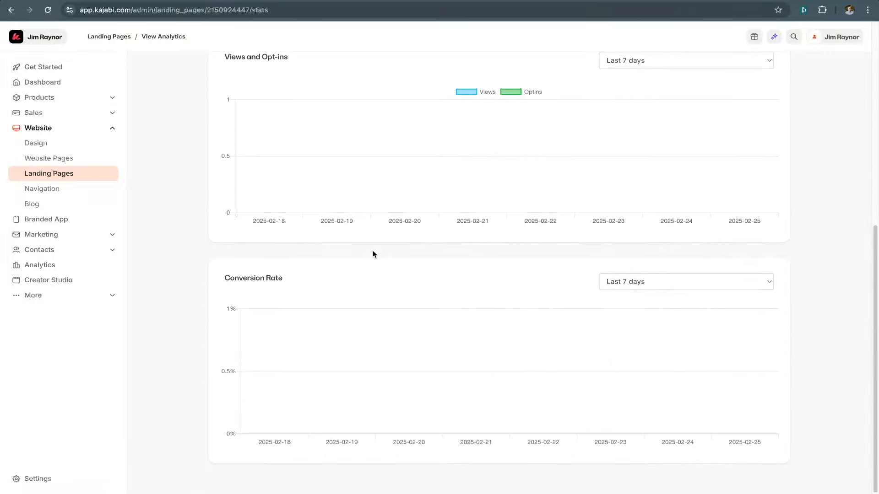
pyautogui.scroll(8, 372, 250)
pyautogui.scroll(-4, 374, 253)
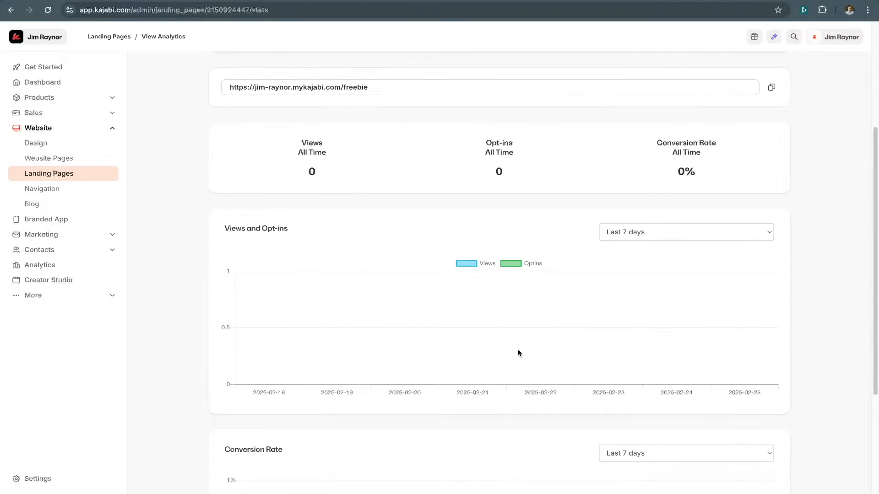
# Set the date range of the Views and Opt-ins chart to Last 30 days.
pyautogui.click(723, 241)
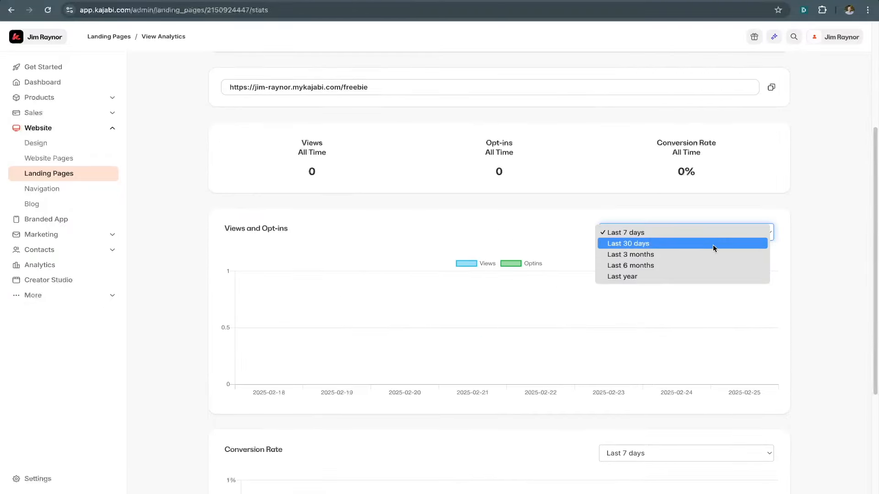
pyautogui.click(713, 244)
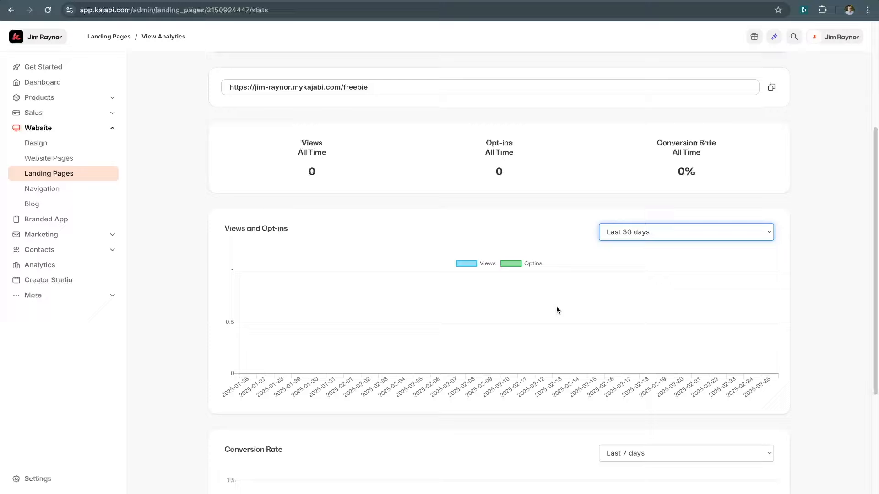
pyautogui.scroll(4, 392, 310)
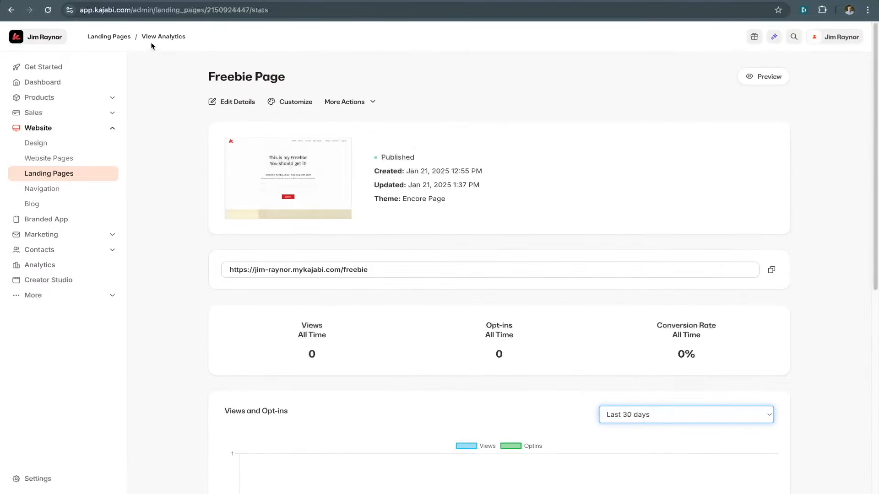
# Return to the landing pages list and start creating an A/B test for the Freebie Page.
pyautogui.click(119, 39)
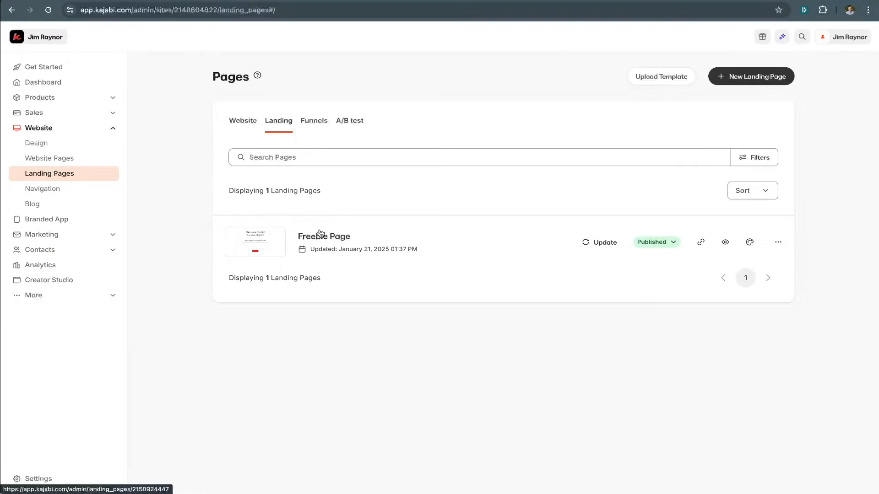
pyautogui.click(778, 244)
pyautogui.click(735, 318)
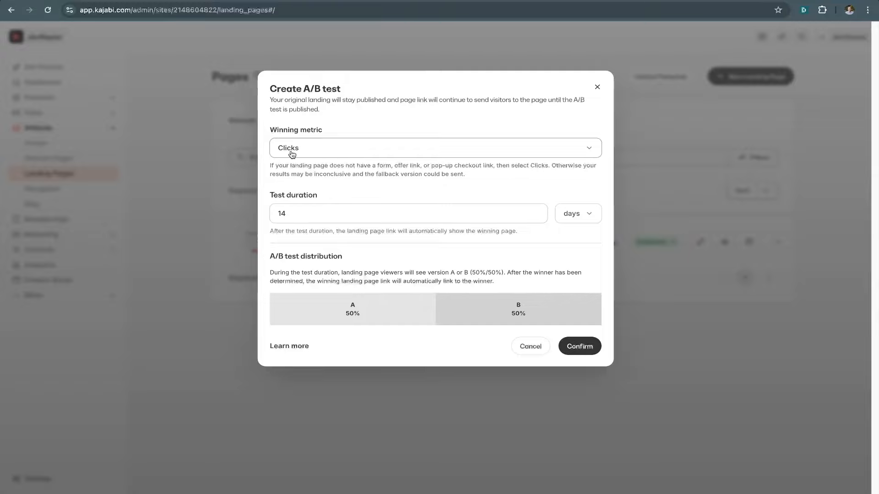
# Try Conversions (#) and GMV ($) as the winning metric of the A/B test.
pyautogui.moveTo(279, 133); pyautogui.dragTo(343, 138)
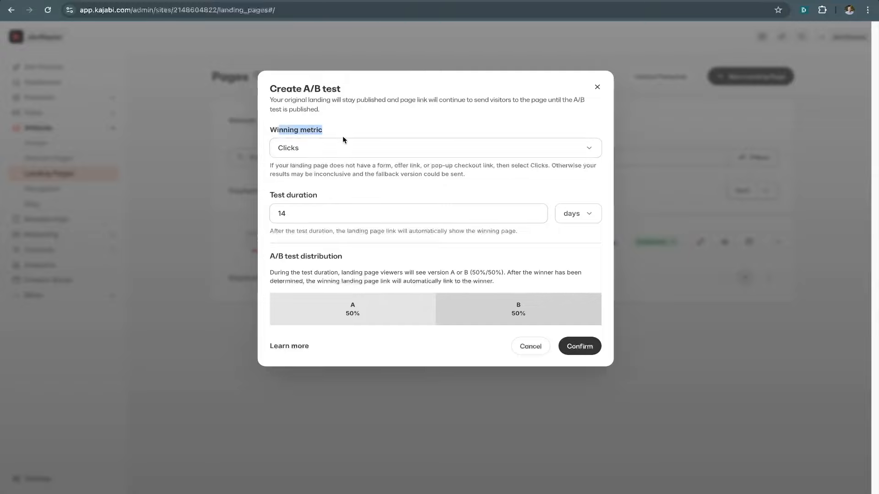
pyautogui.click(422, 151)
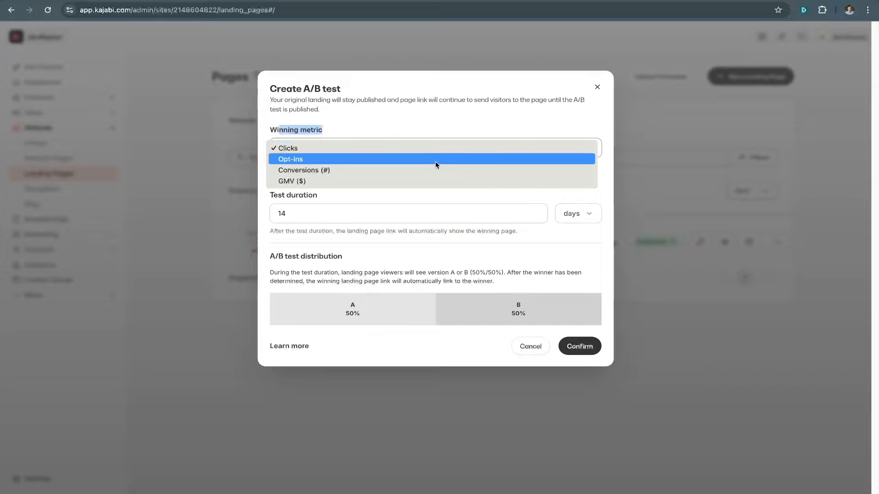
pyautogui.click(436, 169)
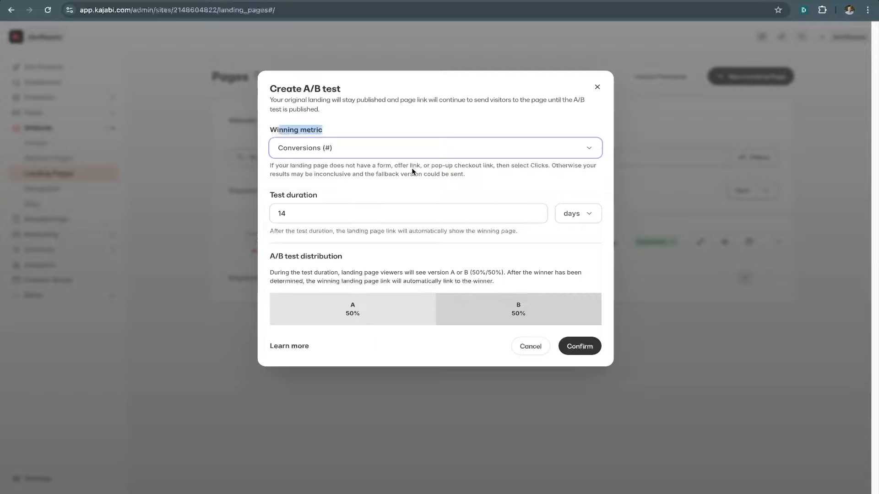
pyautogui.click(415, 151)
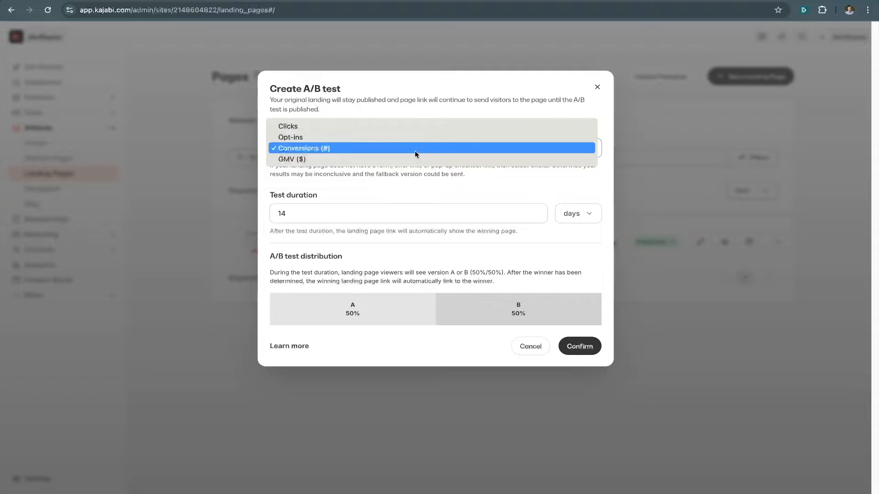
pyautogui.click(317, 161)
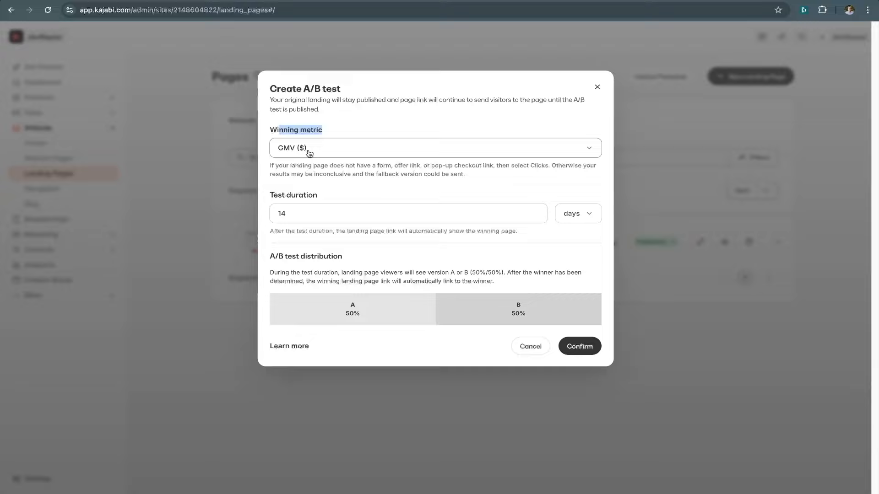
# Set the A/B test's winning metric to Opt-ins and keep the test duration at 14 days.
pyautogui.click(305, 151)
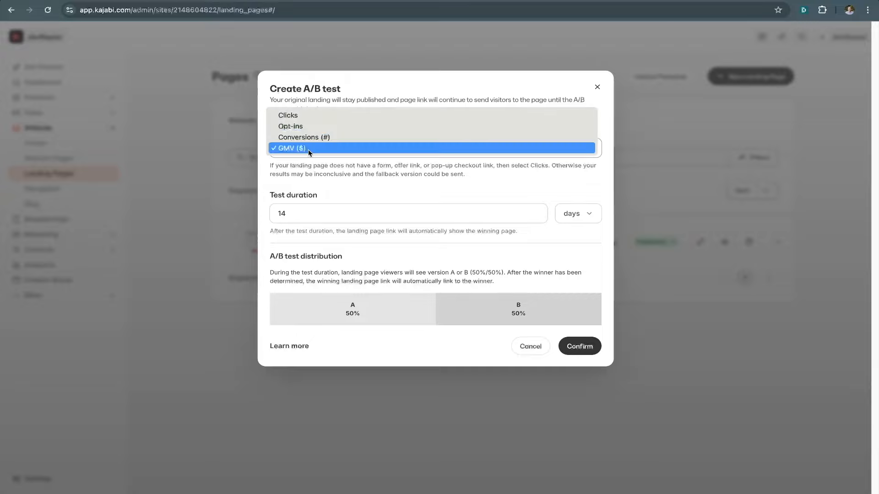
pyautogui.click(338, 132)
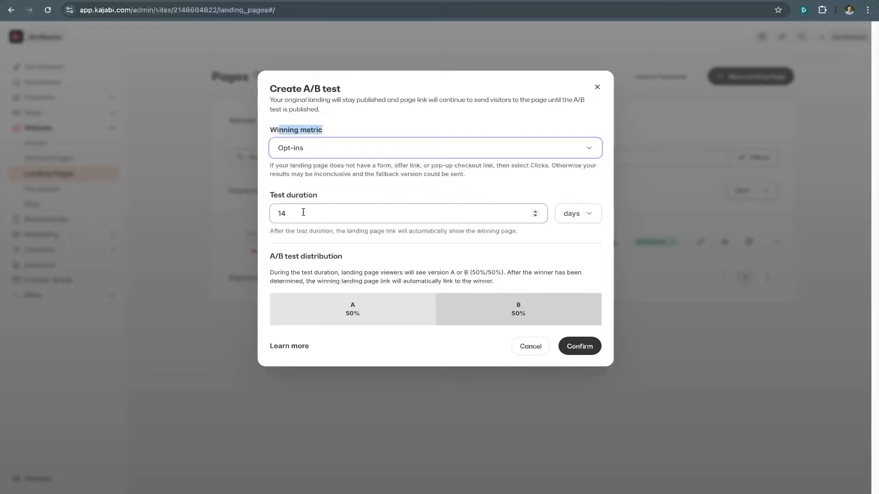
pyautogui.click(581, 217)
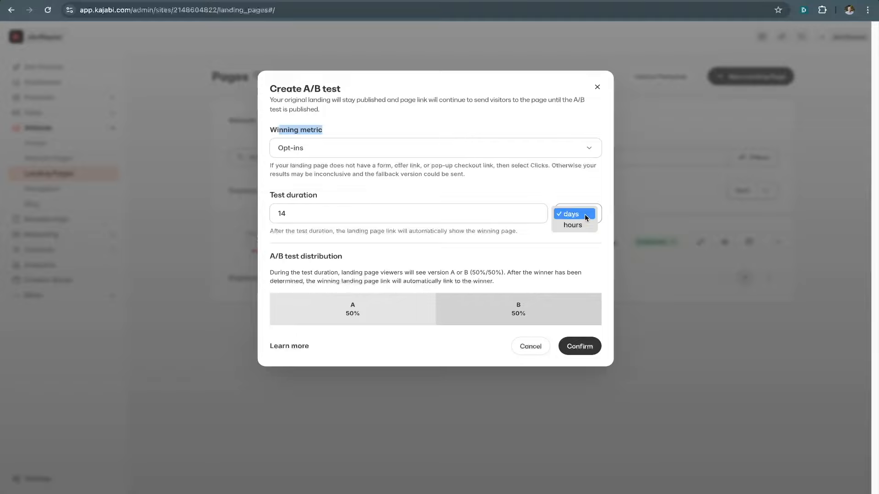
pyautogui.click(584, 217)
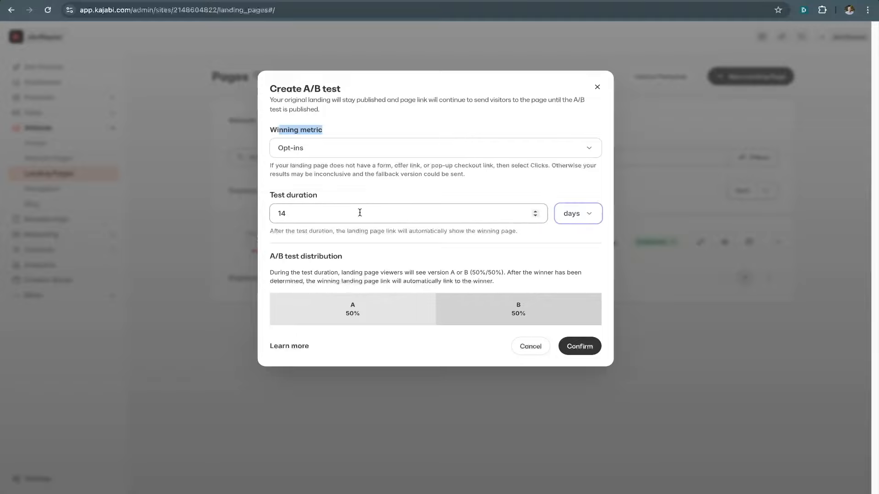
pyautogui.doubleClick(283, 213)
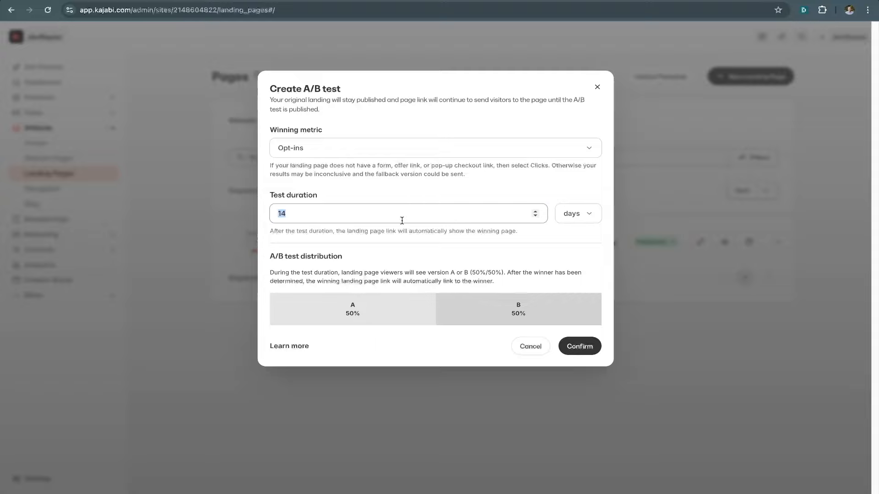
pyautogui.click(315, 218)
pyautogui.click(315, 221)
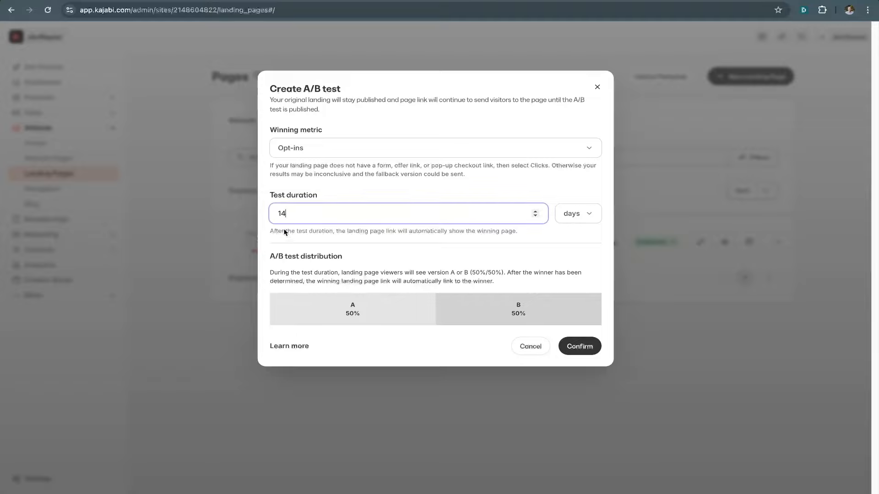
# Check the A/B distribution, keep Opt-ins as the winning metric and confirm the creation of the A/B test.
pyautogui.moveTo(330, 289); pyautogui.dragTo(354, 341)
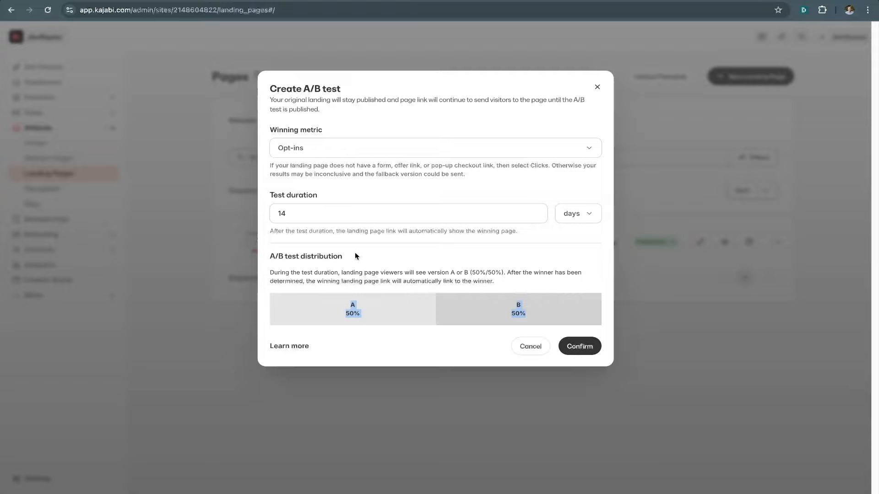
pyautogui.click(345, 264)
pyautogui.click(308, 147)
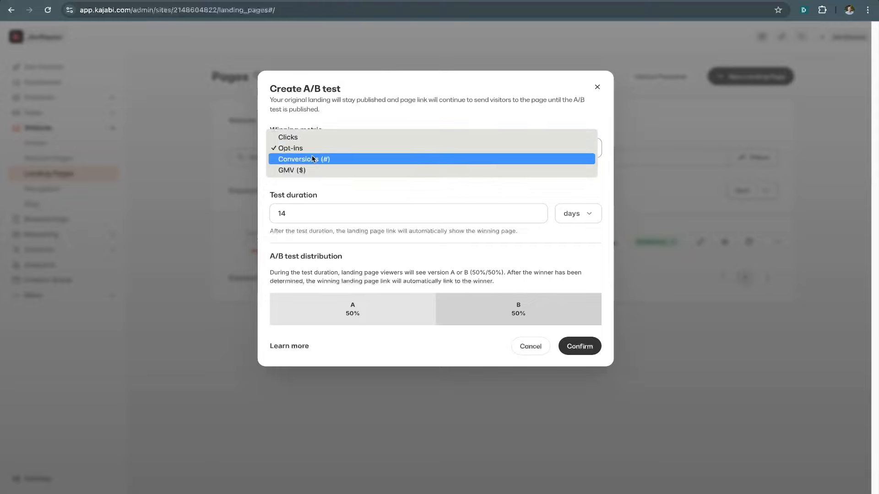
pyautogui.click(314, 147)
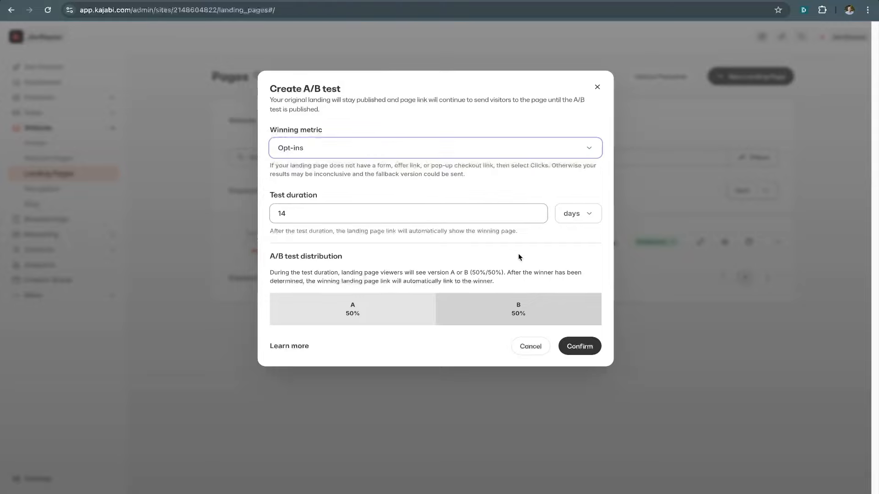
pyautogui.click(579, 347)
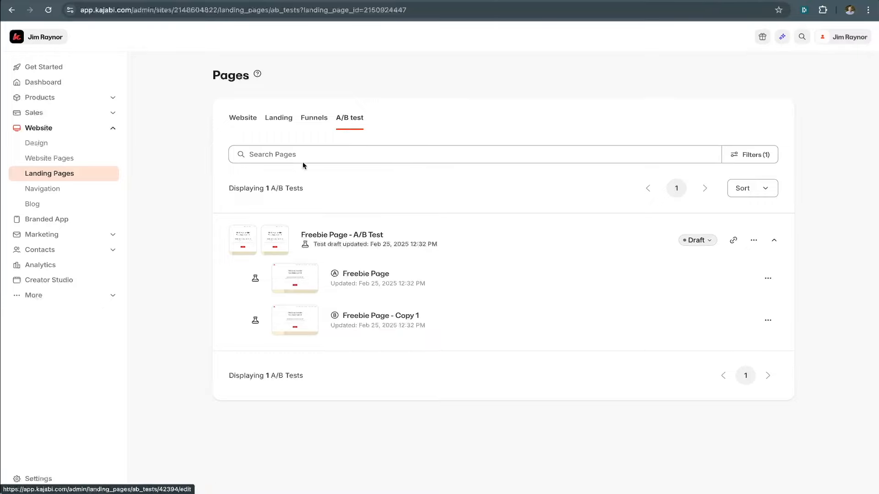
# Open version B of the A/B test, Freebie Page - Copy 1, in the page editor and look over its layout.
pyautogui.click(286, 122)
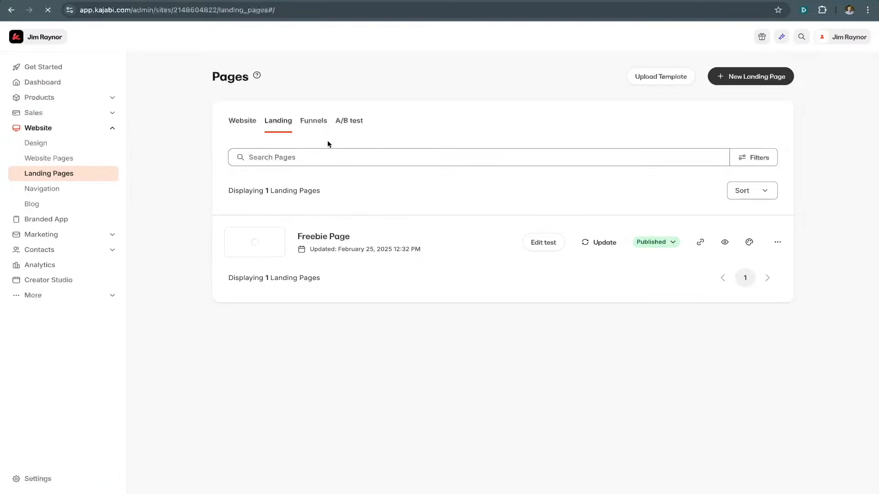
pyautogui.click(339, 122)
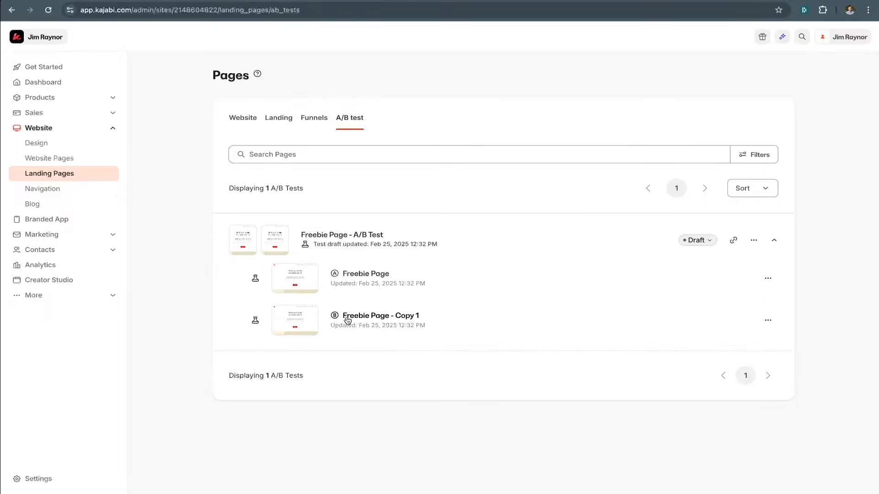
pyautogui.click(767, 320)
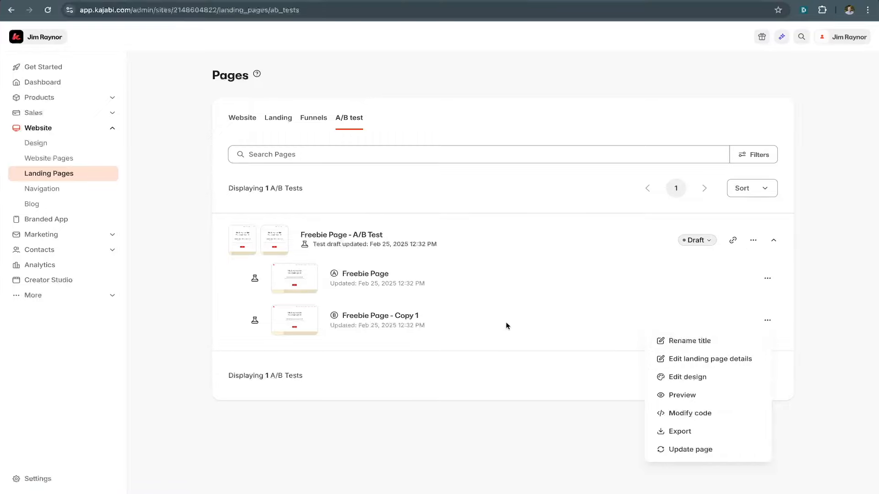
pyautogui.click(361, 315)
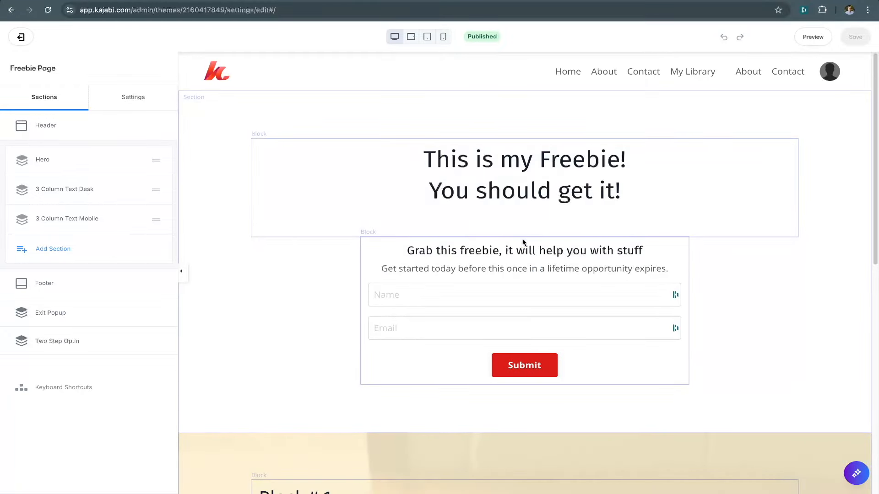
pyautogui.scroll(-10, 556, 354)
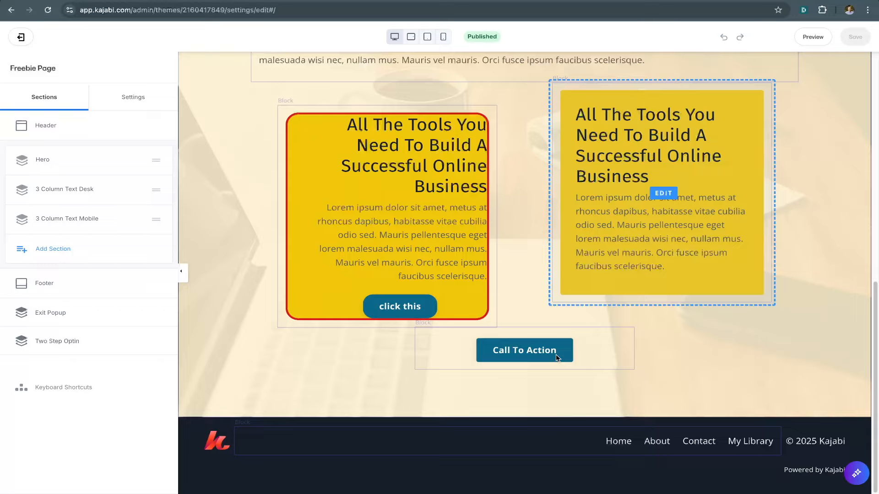
pyautogui.scroll(10, 556, 354)
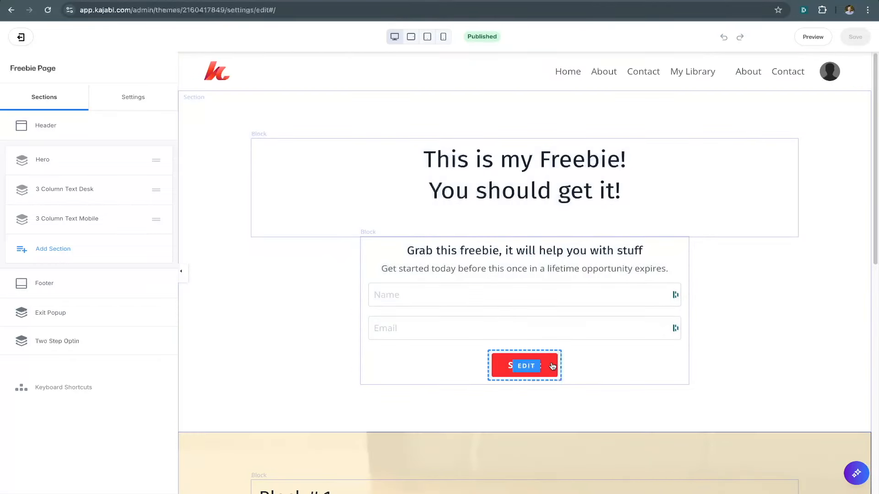
# Change the background color of the opt-in form's Submit button to yellow.
pyautogui.click(554, 364)
pyautogui.scroll(-7, 94, 303)
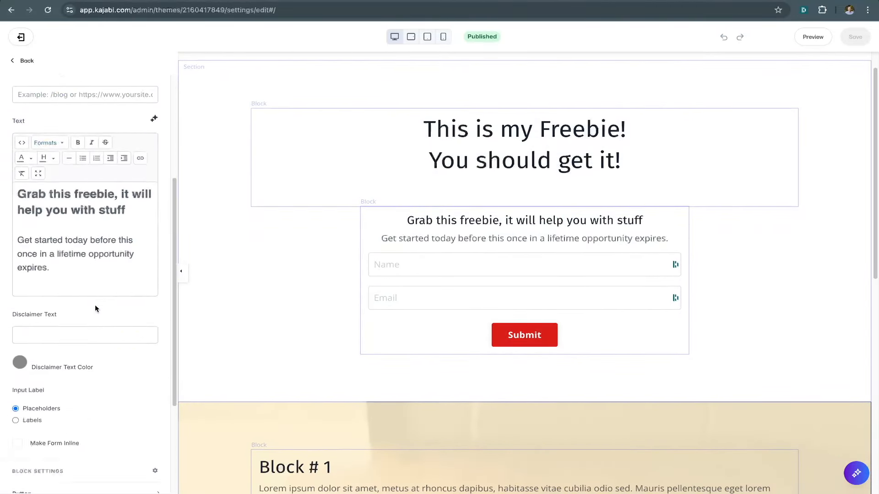
pyautogui.click(42, 348)
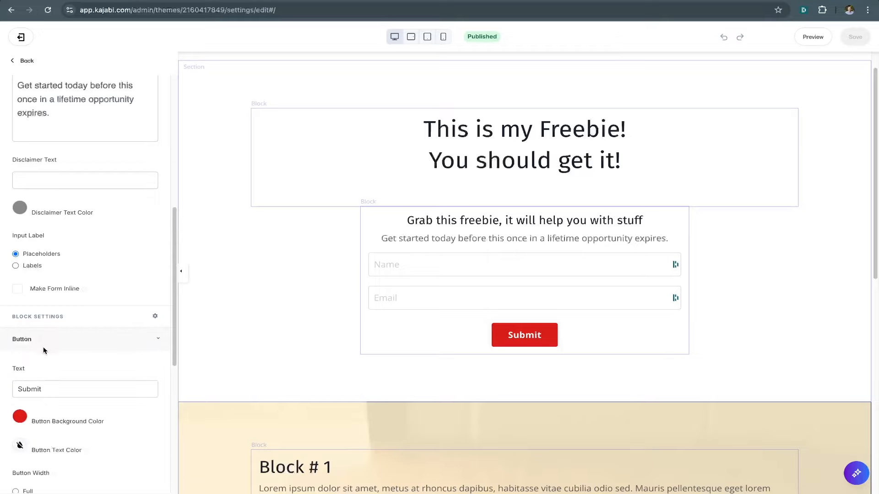
pyautogui.click(19, 416)
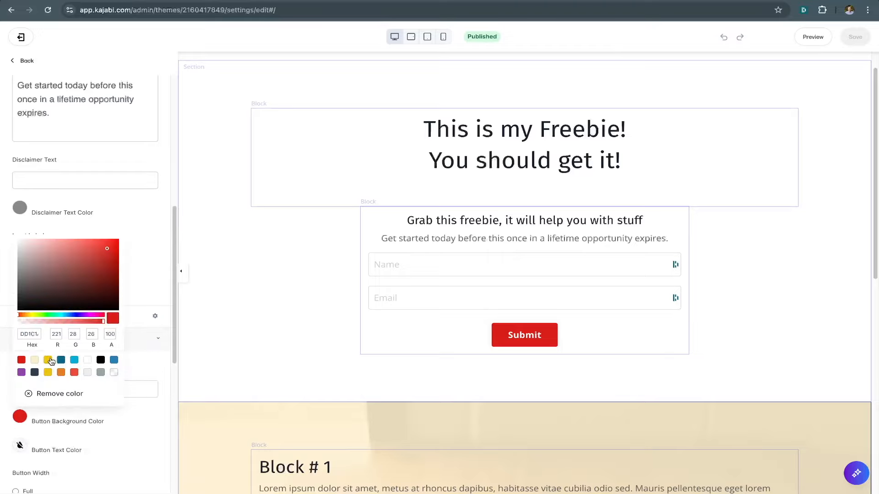
pyautogui.click(48, 372)
pyautogui.click(158, 270)
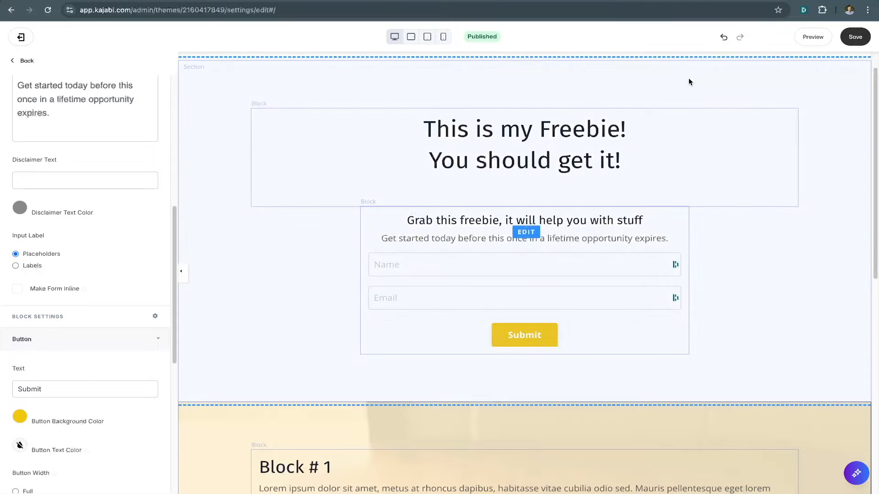
# Set the opt-in form's button text to "Click to Submit" and save the page.
pyautogui.doubleClick(523, 335)
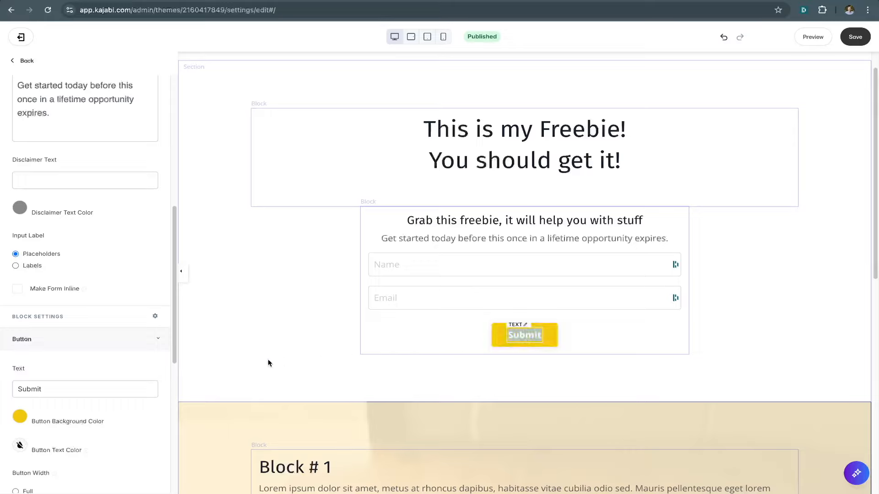
pyautogui.click(50, 390)
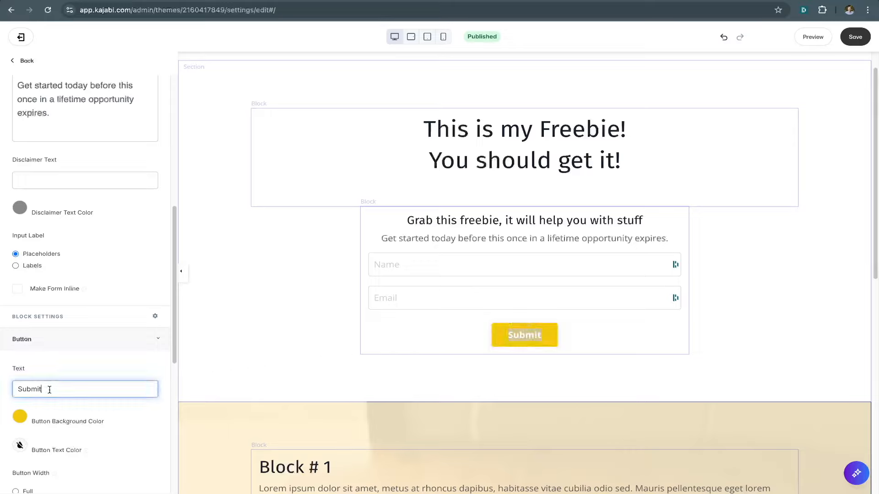
pyautogui.press('BackSpace')
pyautogui.press('BackSpace')
pyautogui.press('BackSpace')
pyautogui.write('Click to Submit')
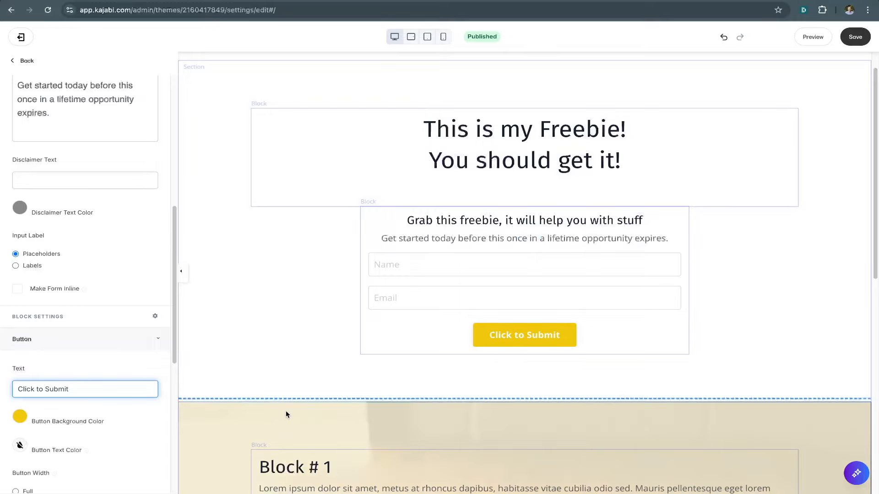
pyautogui.click(782, 326)
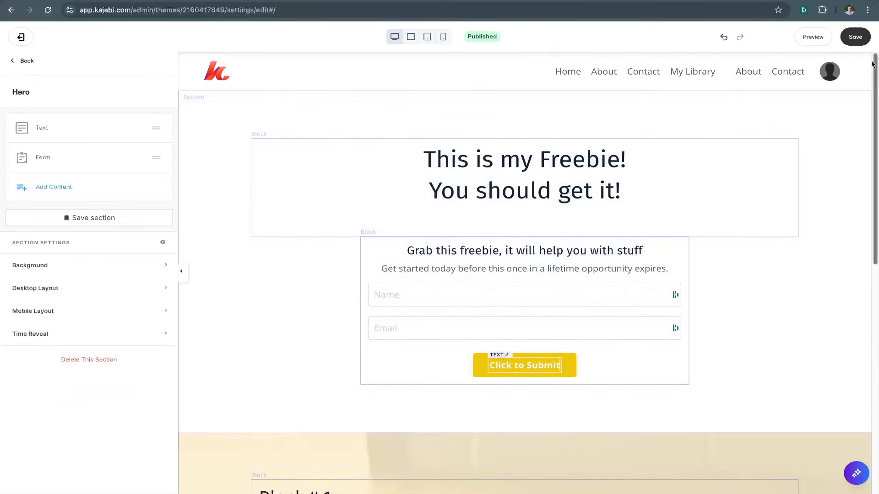
pyautogui.click(862, 37)
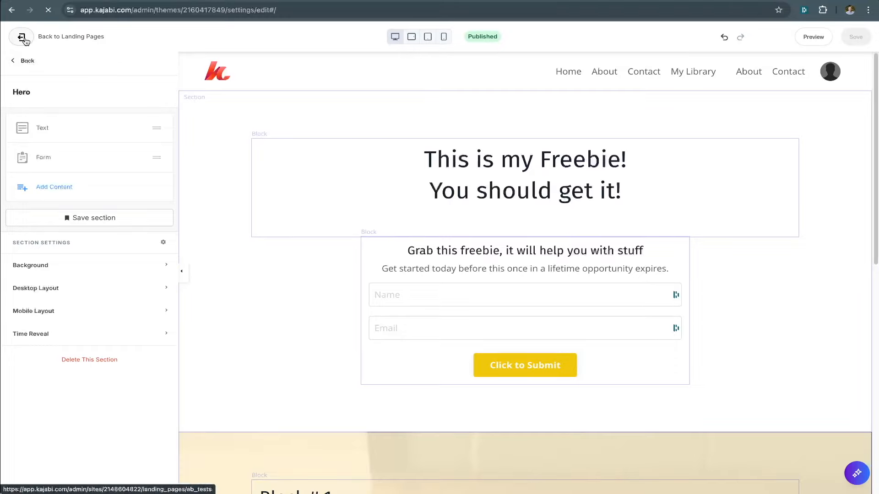
# Return to the A/B test list and publish the Freebie Page - A/B Test.
pyautogui.click(22, 37)
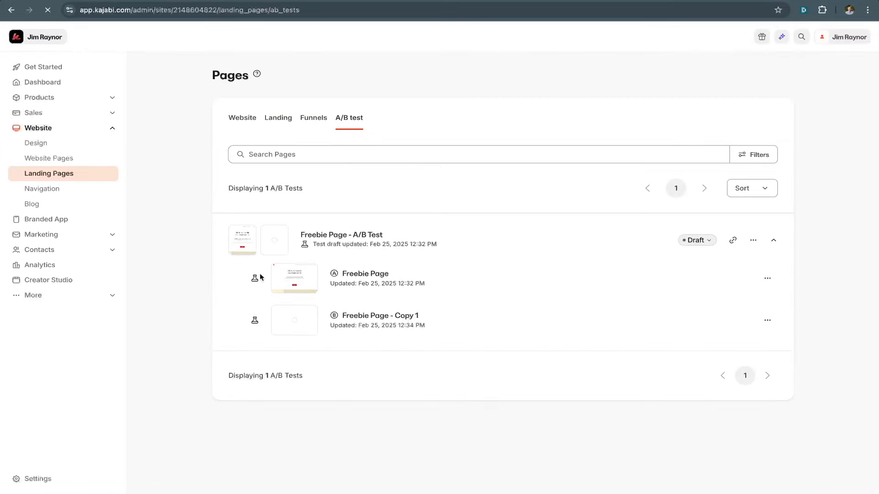
pyautogui.click(710, 241)
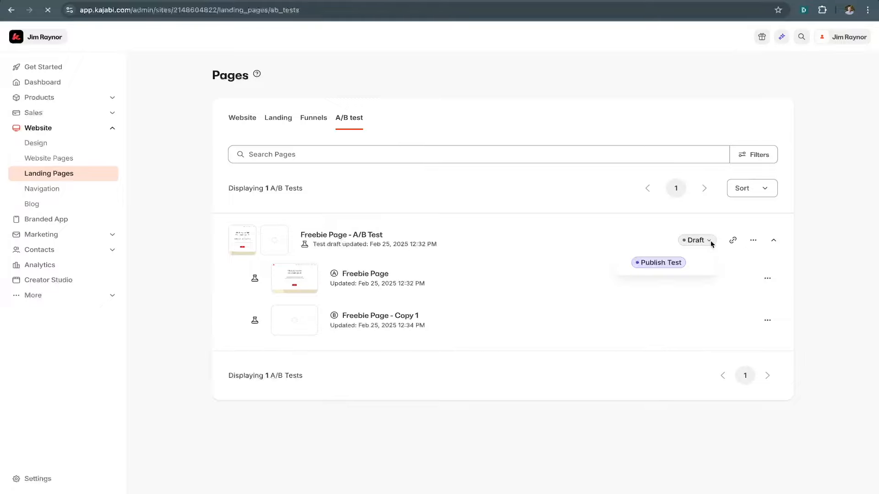
pyautogui.click(660, 261)
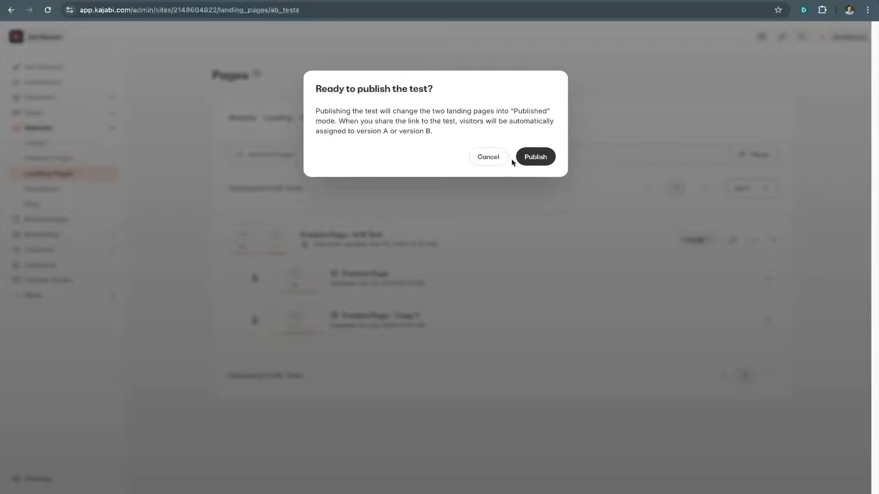
pyautogui.click(541, 157)
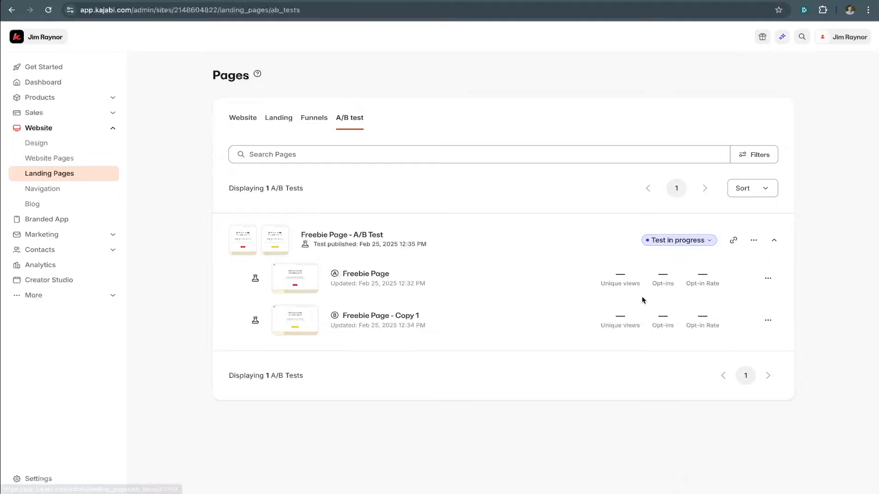
# Check the published test's status options and compare how Freebie Page is listed among the landing pages and the A/B tests.
pyautogui.click(709, 241)
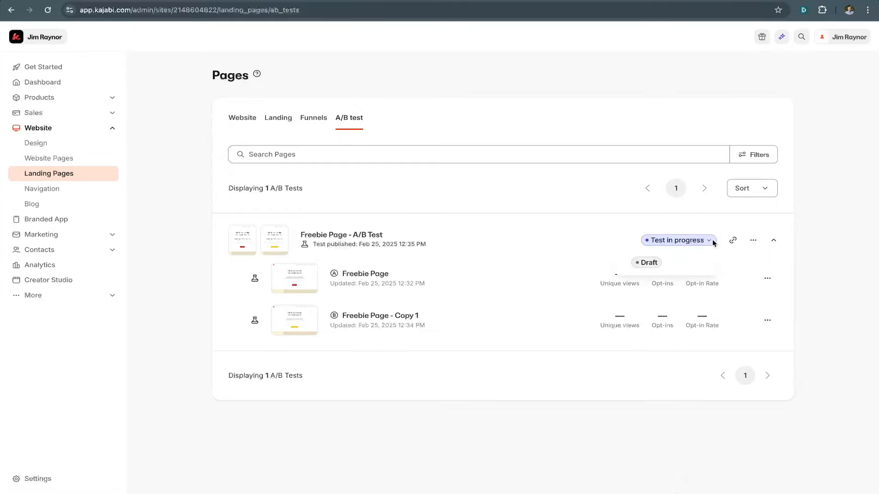
pyautogui.click(708, 224)
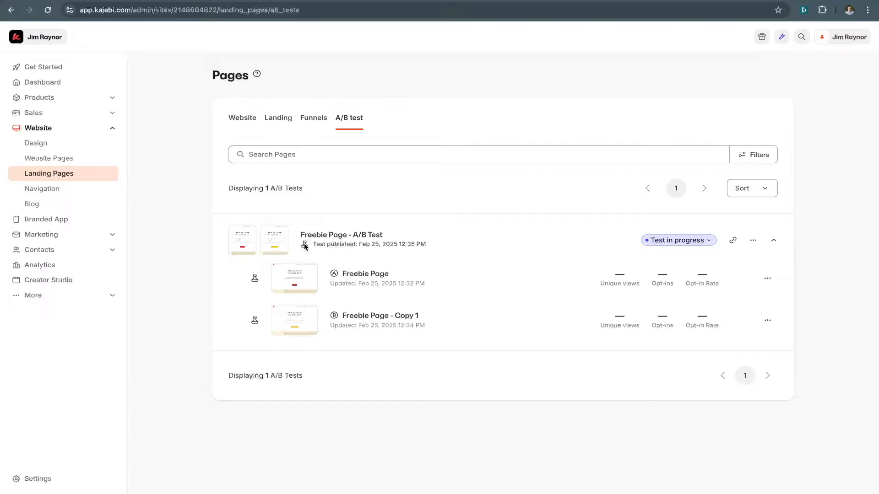
pyautogui.click(278, 118)
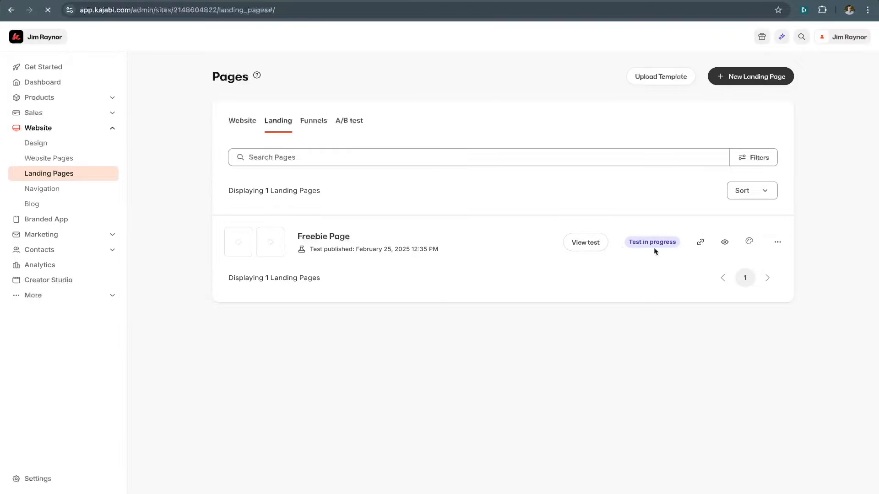
pyautogui.click(347, 121)
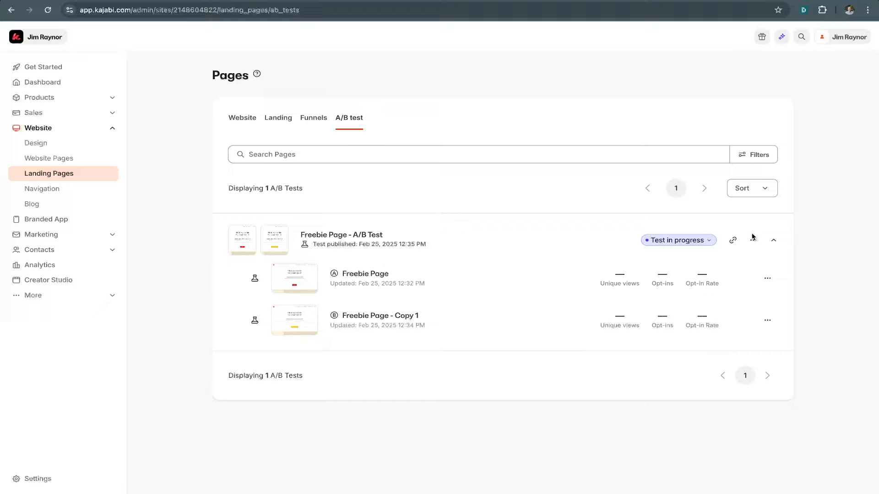
pyautogui.click(773, 240)
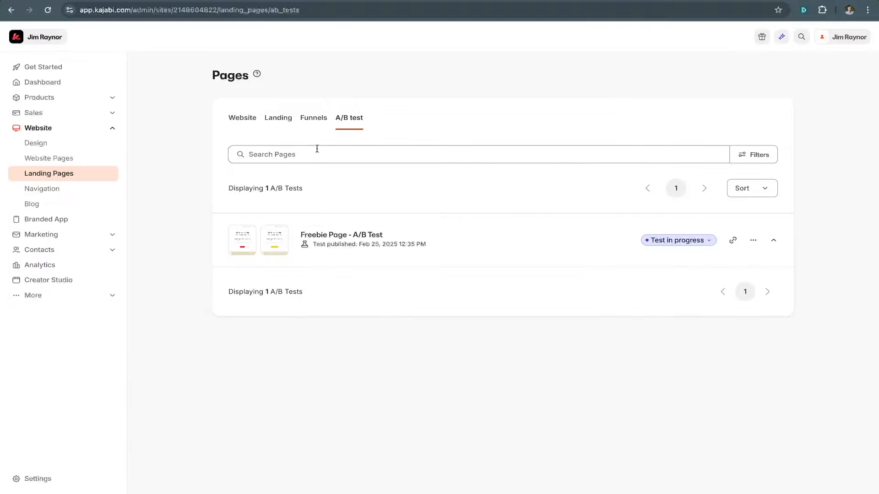
pyautogui.click(281, 125)
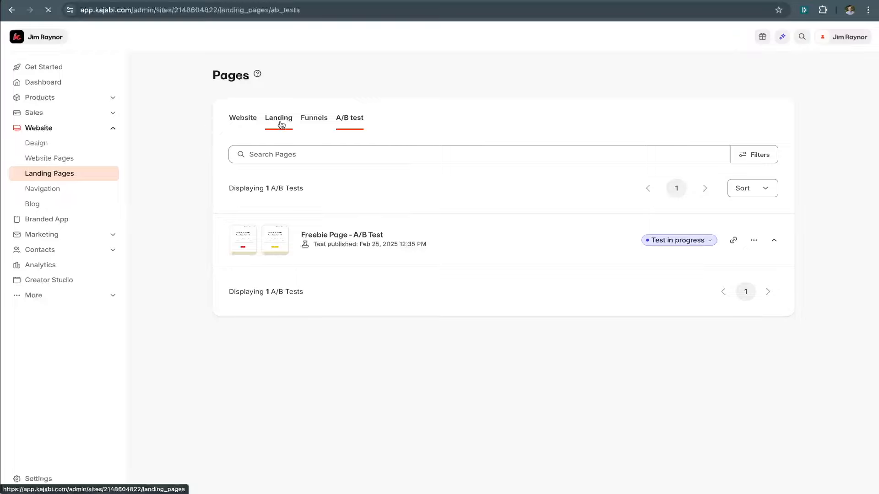